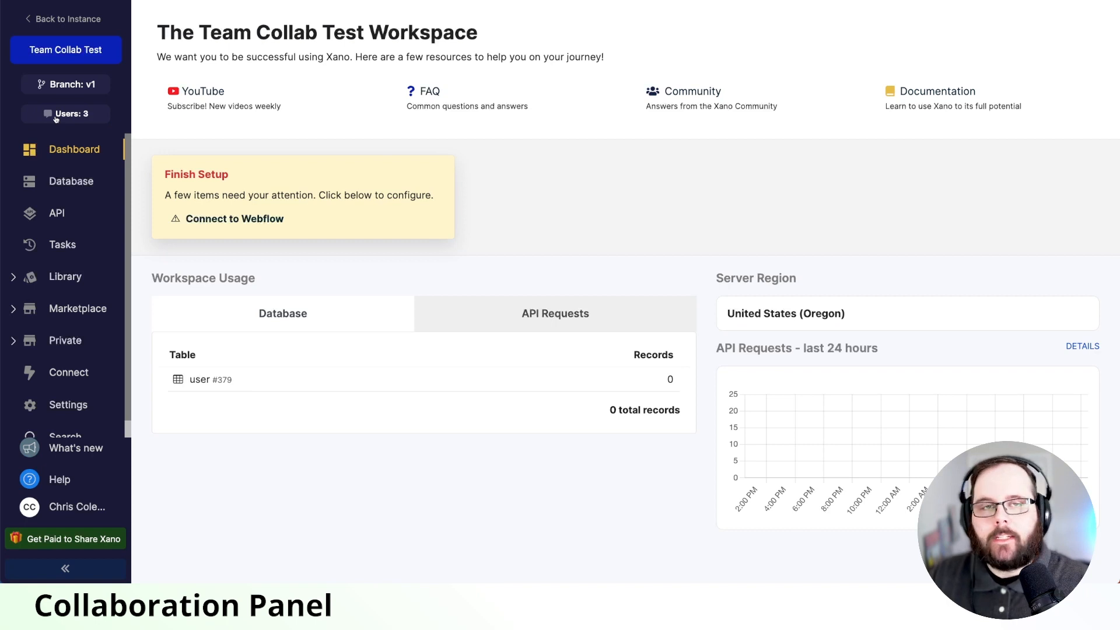
Send a 'Hello!' message in the workspace collaboration chat.
{"action": "left_click", "coordinate": [100, 116]}
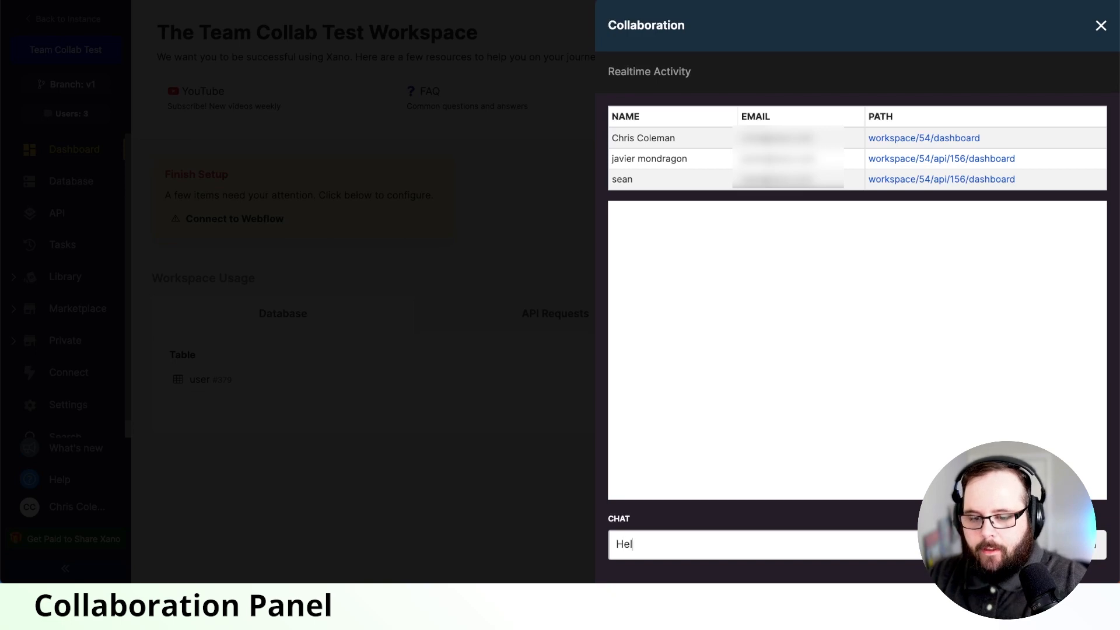
{"action": "key", "text": "Return"}
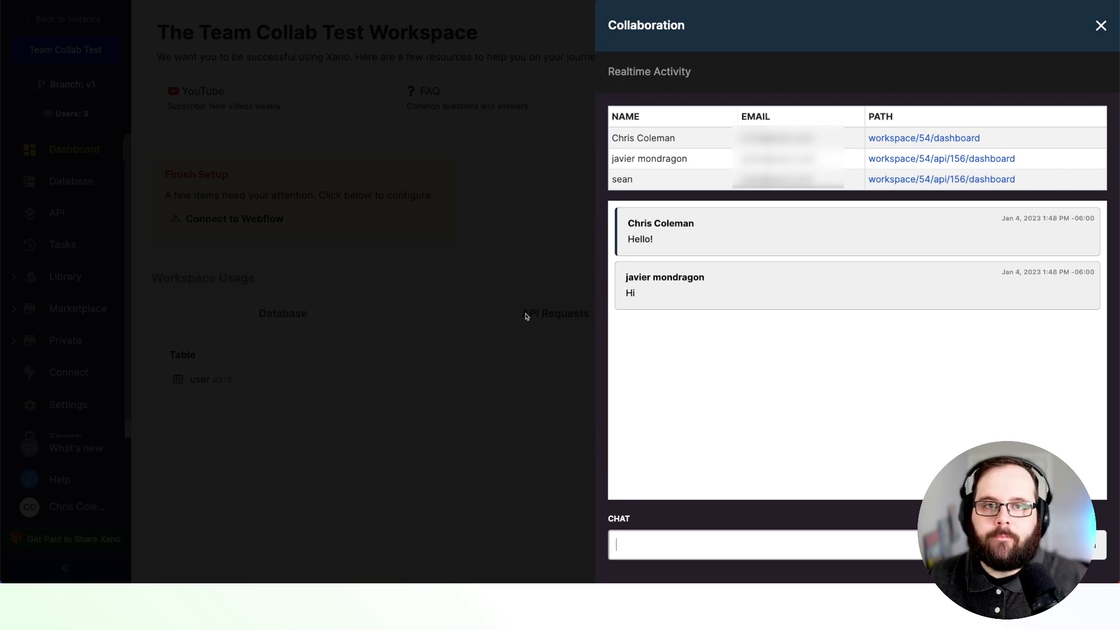
Leave collaboration and go to the /auth/signup endpoint in the Default API group.
{"action": "left_click", "coordinate": [469, 272]}
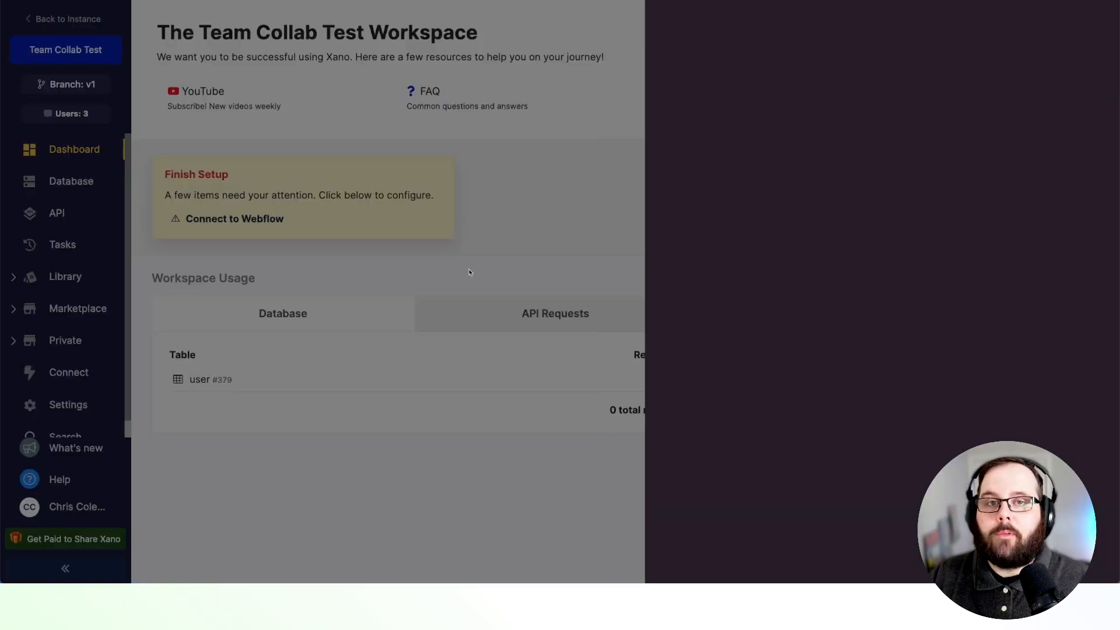
{"action": "left_click", "coordinate": [67, 217]}
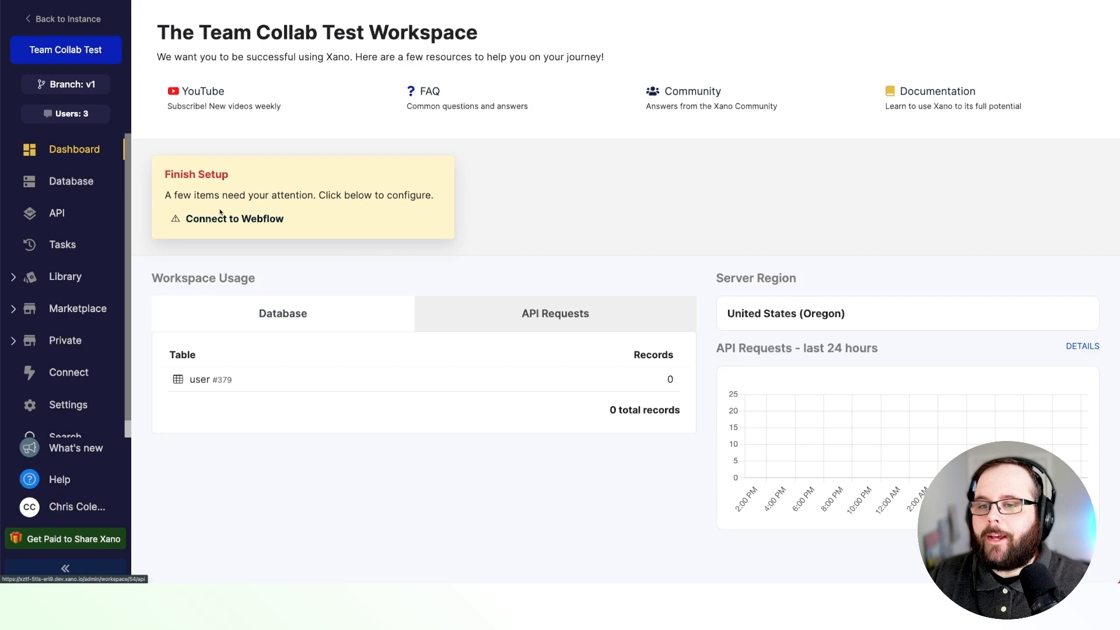
{"action": "left_click", "coordinate": [664, 395]}
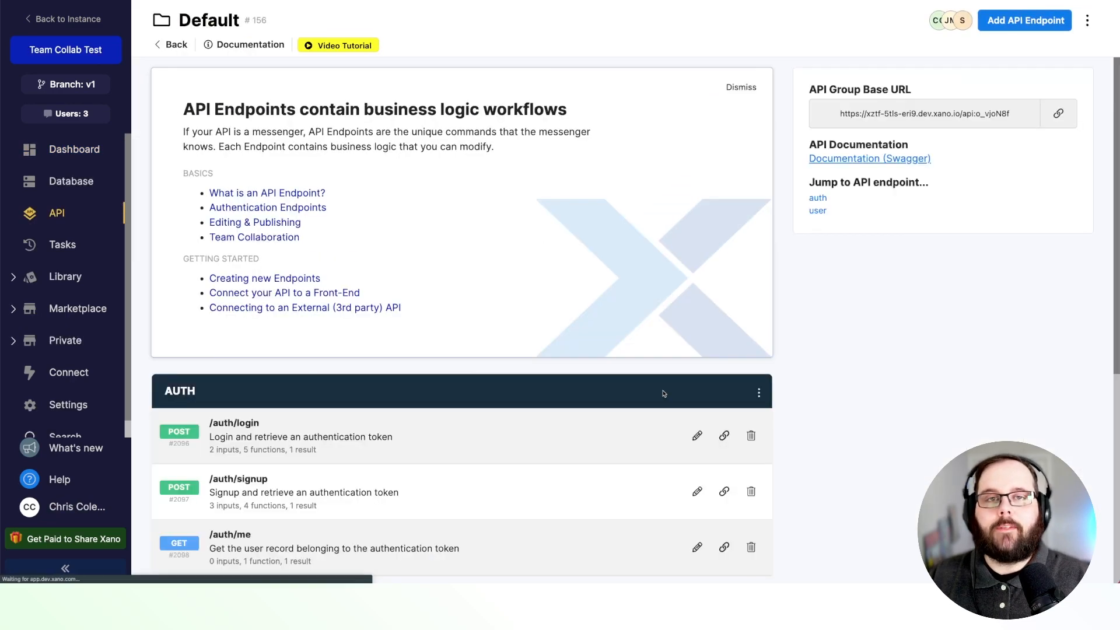
{"action": "scroll", "coordinate": [536, 300], "scroll_direction": "down", "scroll_amount": 5}
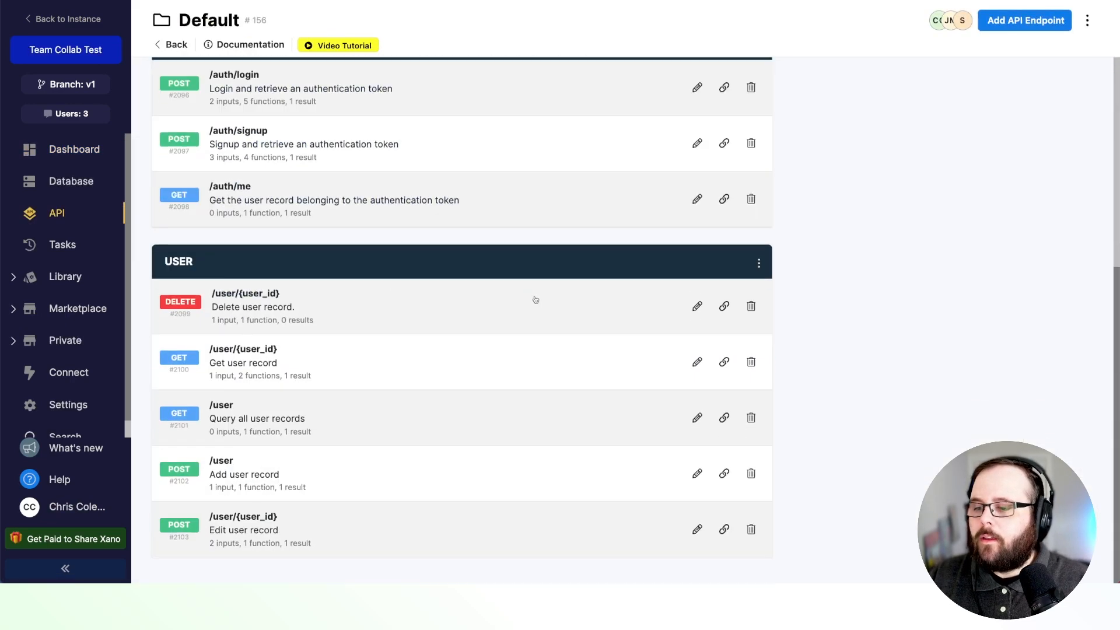
{"action": "left_click", "coordinate": [398, 152]}
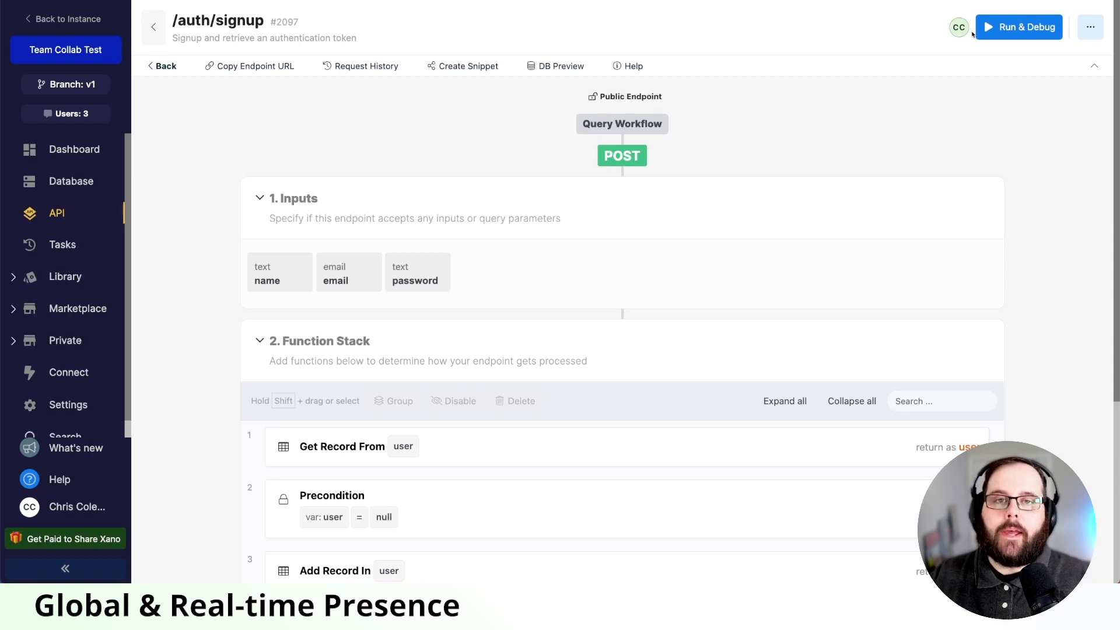
{"action": "left_click", "coordinate": [958, 28]}
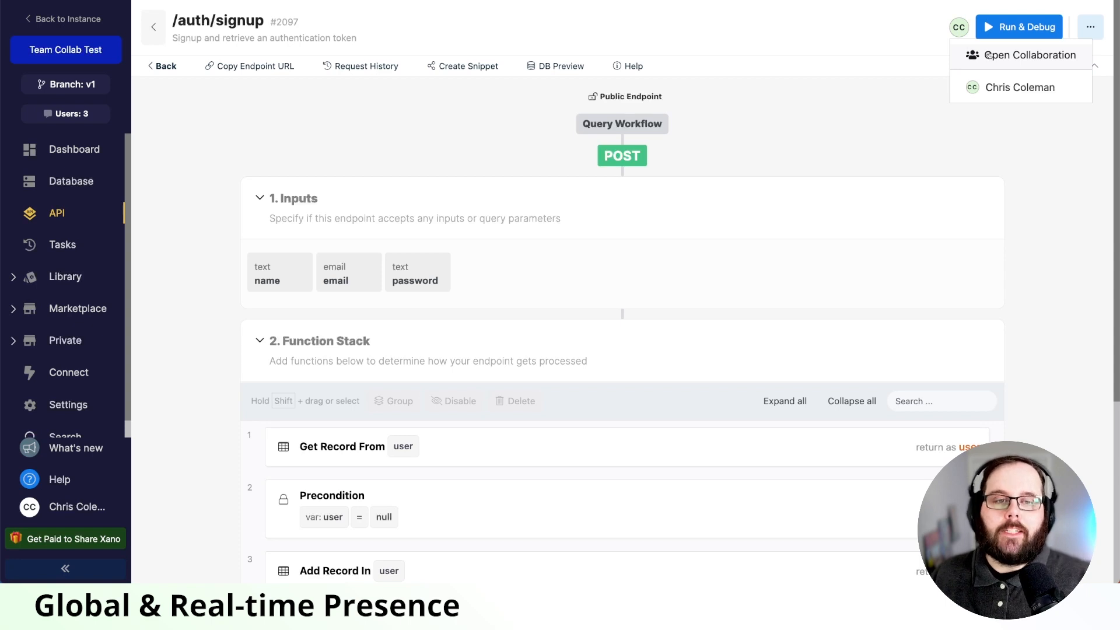
{"action": "left_click", "coordinate": [890, 68]}
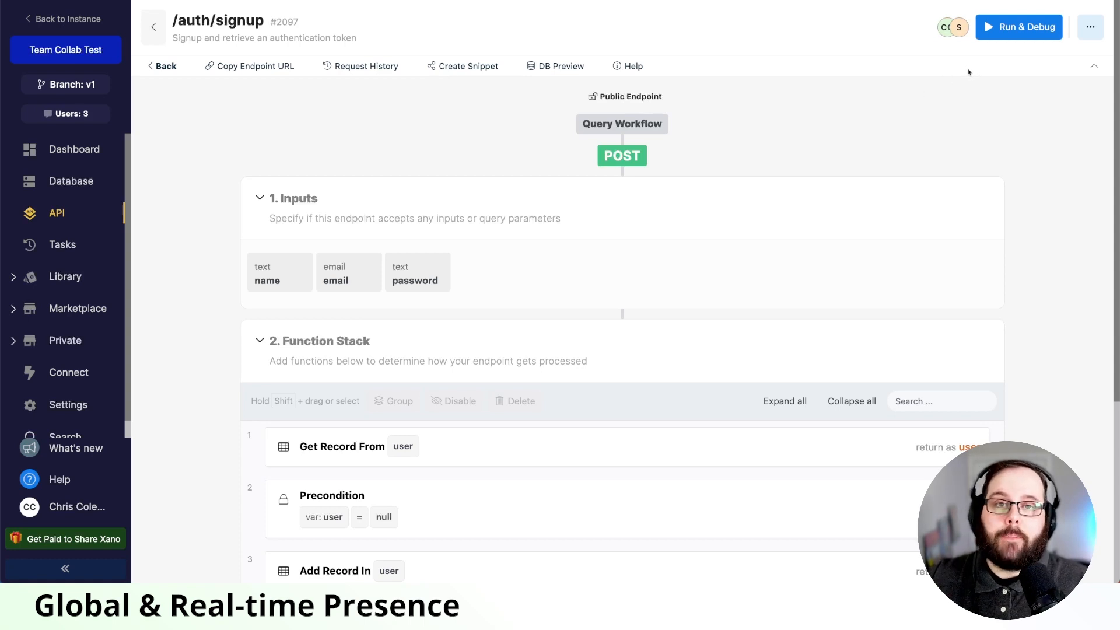
{"action": "left_click", "coordinate": [952, 27]}
{"action": "left_click", "coordinate": [862, 234]}
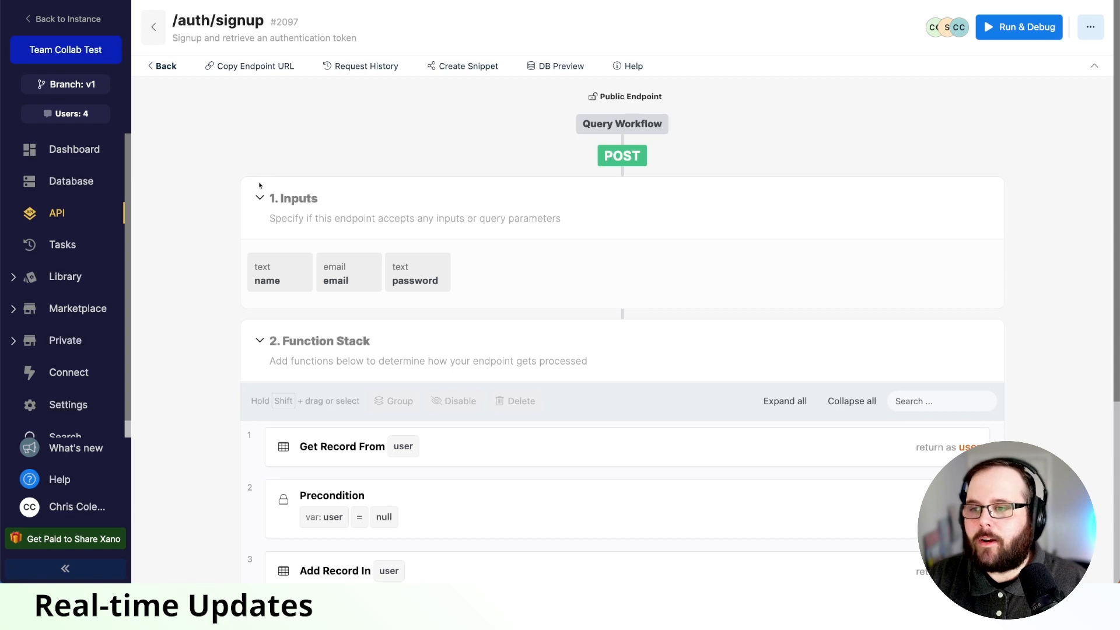
{"action": "scroll", "coordinate": [217, 187], "scroll_direction": "down", "scroll_amount": 5}
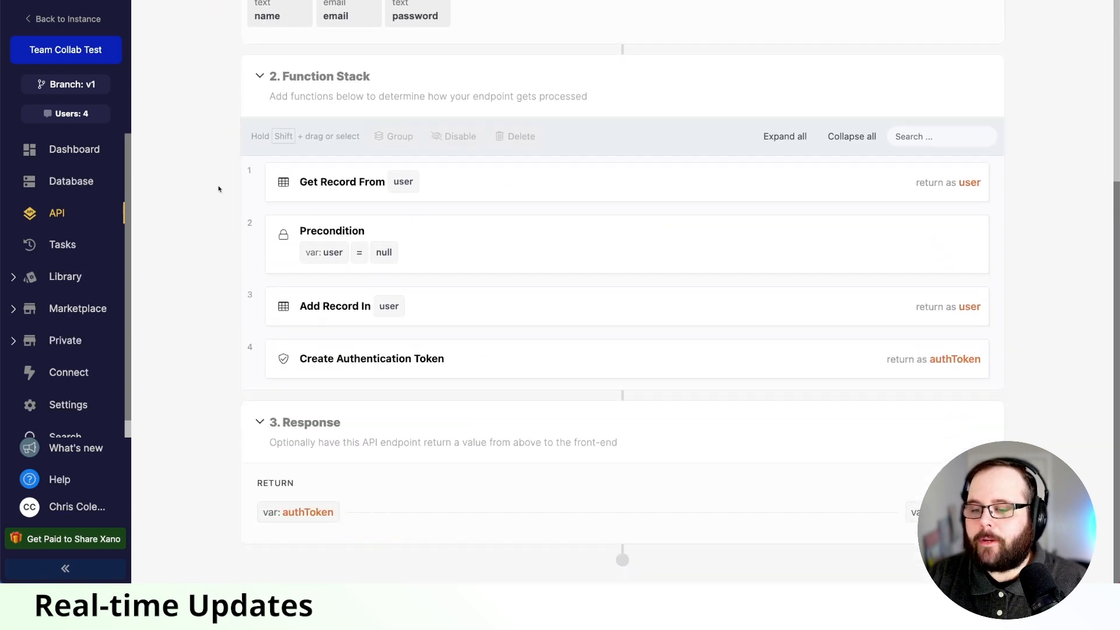
{"action": "mouse_move", "coordinate": [622, 221]}
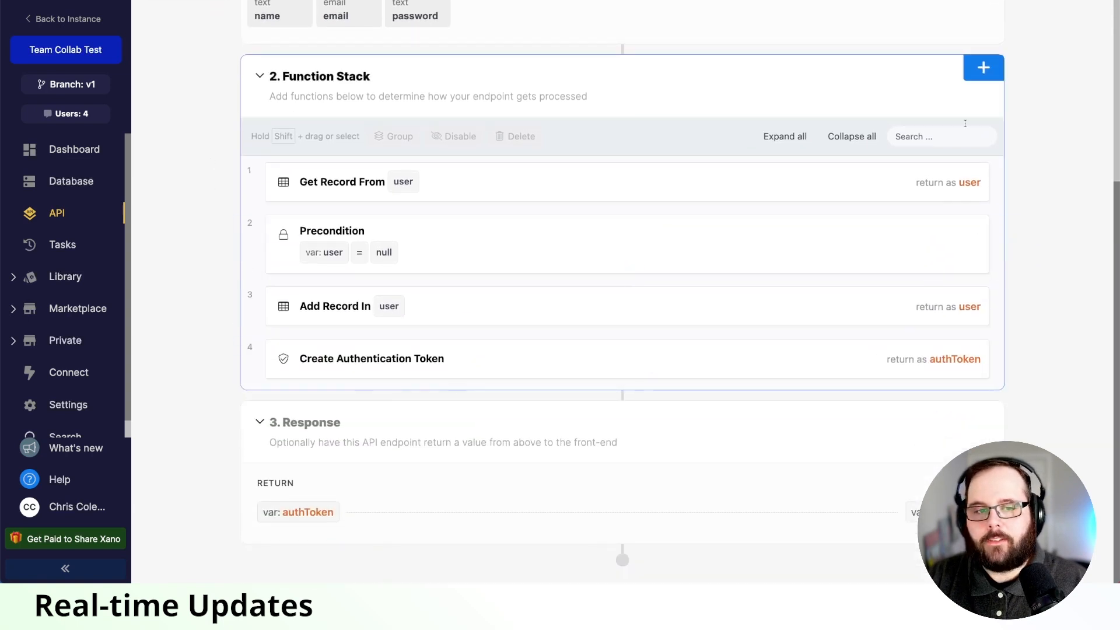
Add a Create Variable step named wow to the signup function stack.
{"action": "left_click", "coordinate": [983, 69]}
{"action": "left_click", "coordinate": [1015, 158]}
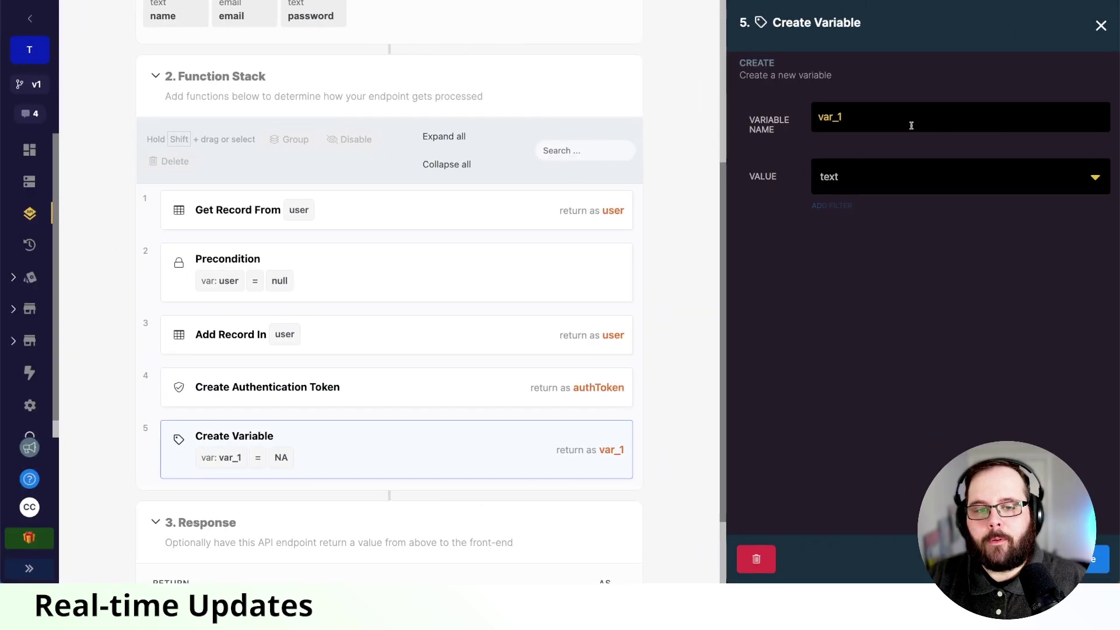
{"action": "double_click", "coordinate": [907, 123]}
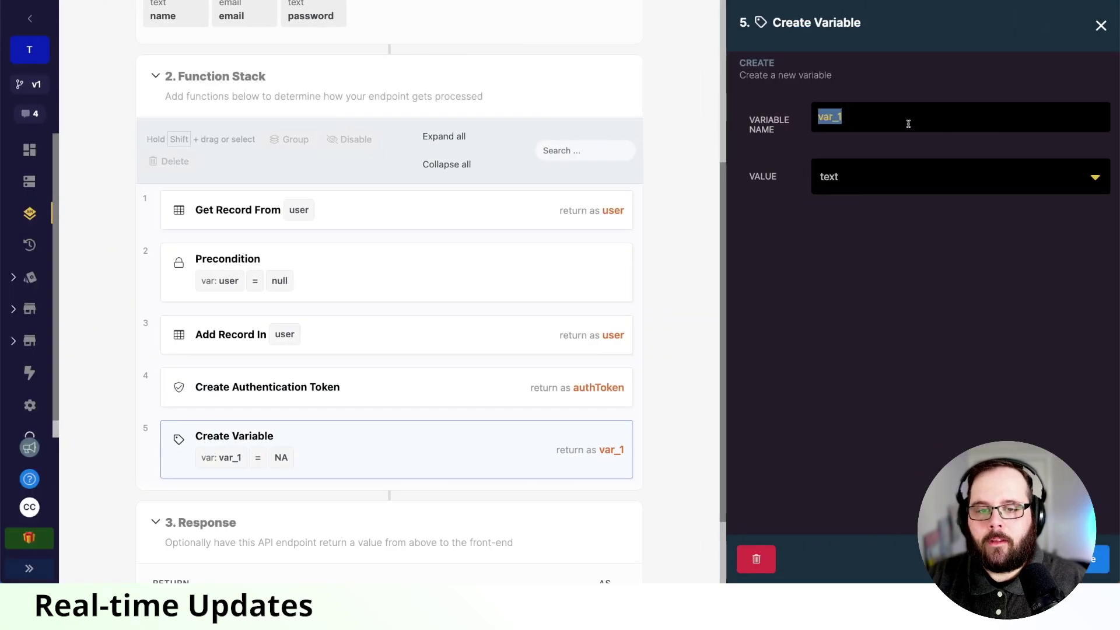
{"action": "type", "text": "wow"}
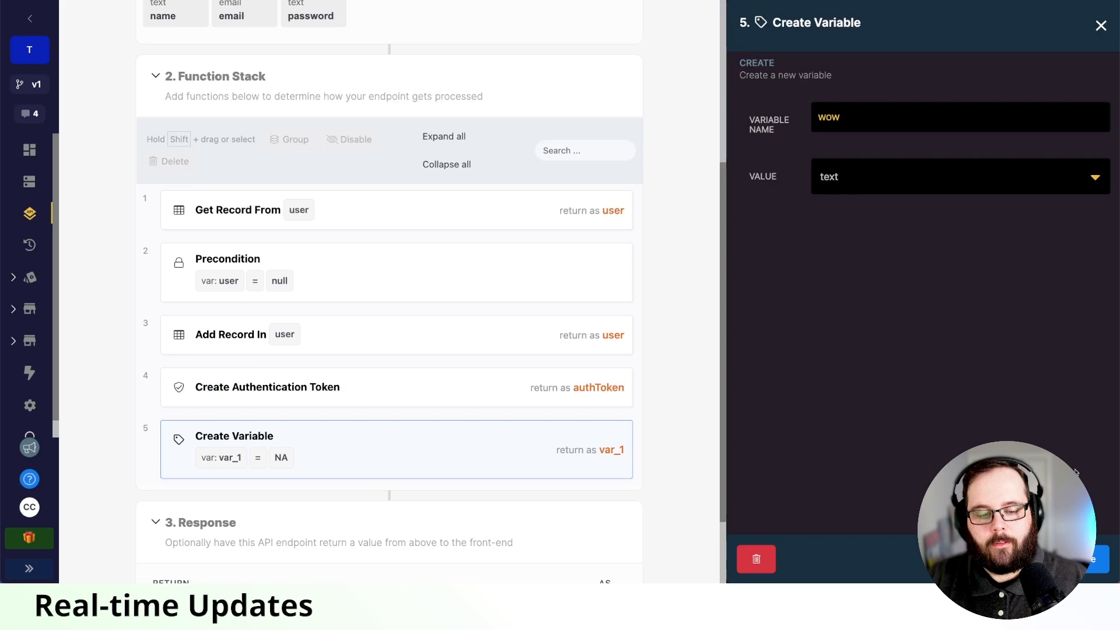
{"action": "key", "text": "Return"}
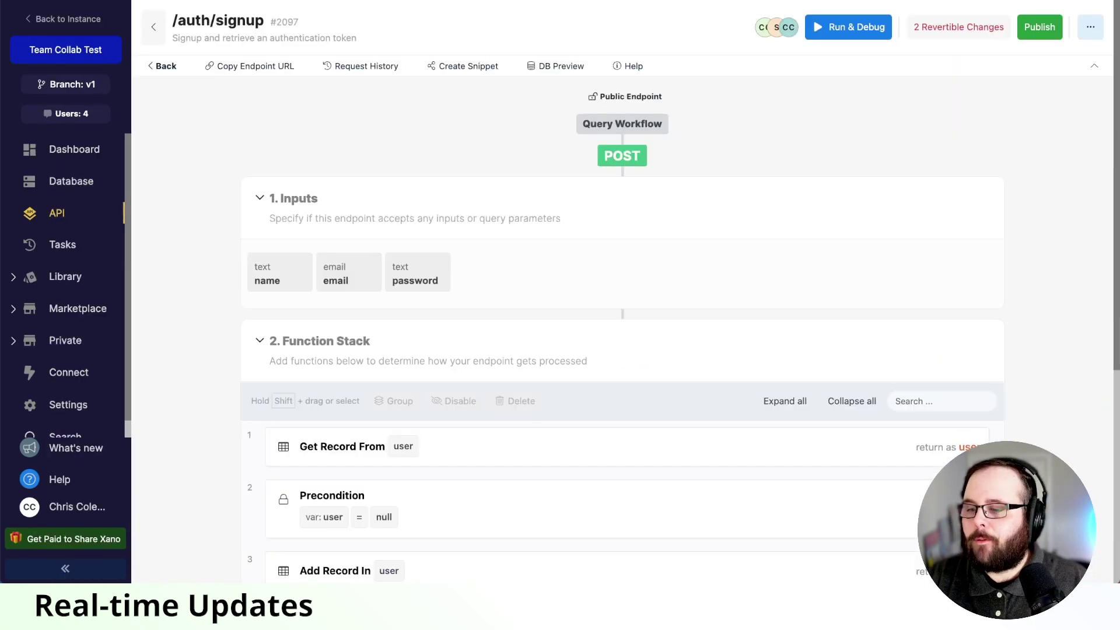
{"action": "scroll", "coordinate": [211, 251], "scroll_direction": "down", "scroll_amount": 5}
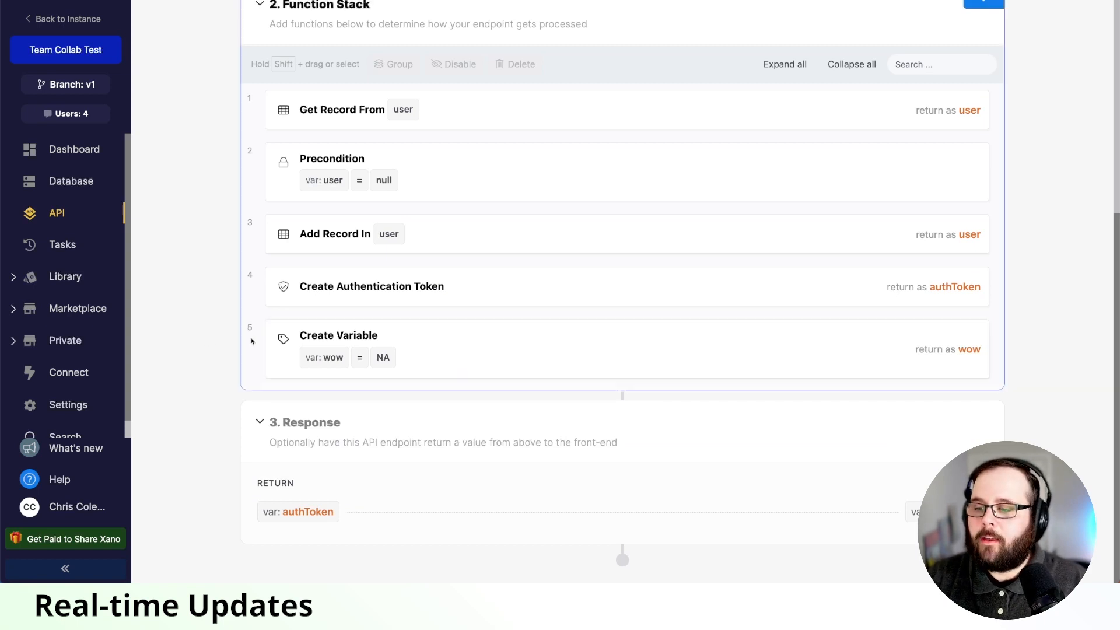
Reorder the stack so the wow variable step sits below Add Record In.
{"action": "left_click_drag", "start_coordinate": [250, 339], "coordinate": [283, 96]}
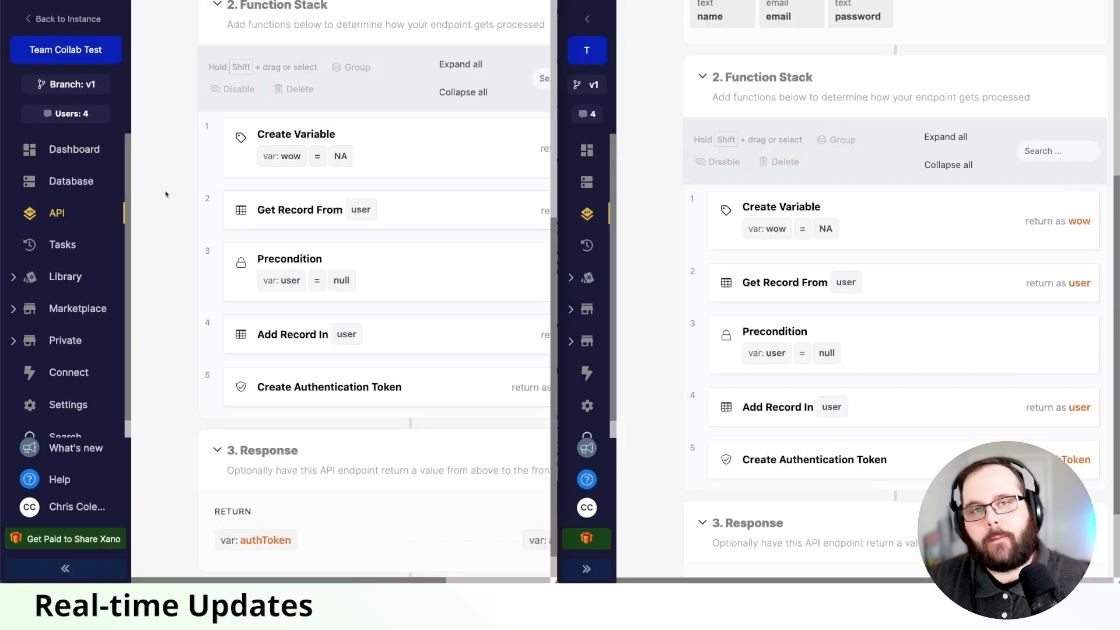
{"action": "mouse_move", "coordinate": [300, 210]}
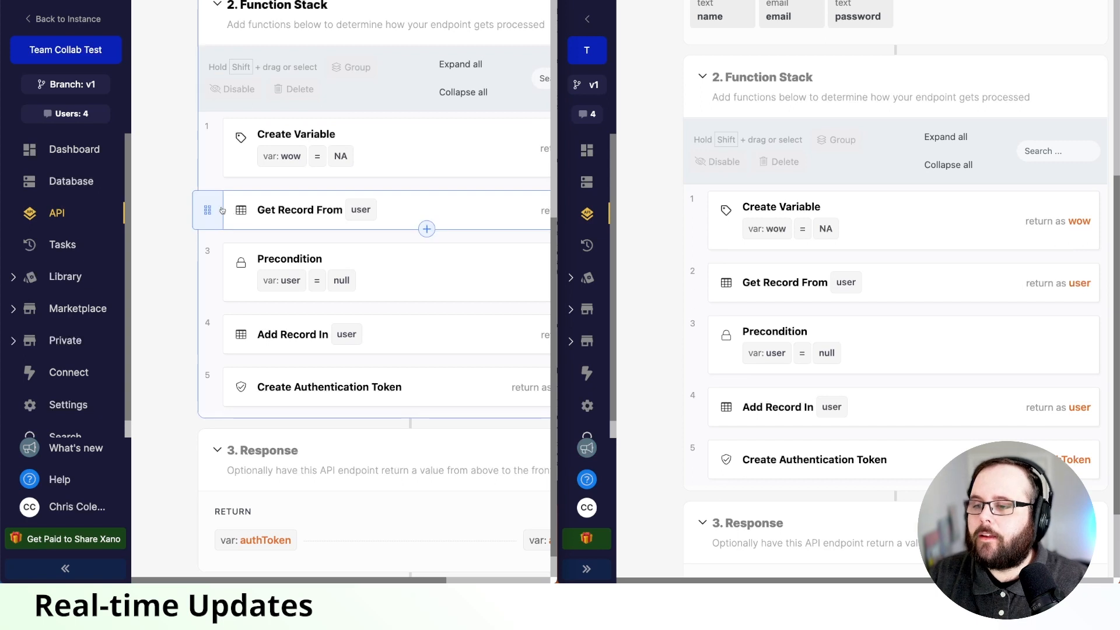
{"action": "left_click_drag", "start_coordinate": [207, 211], "coordinate": [215, 131]}
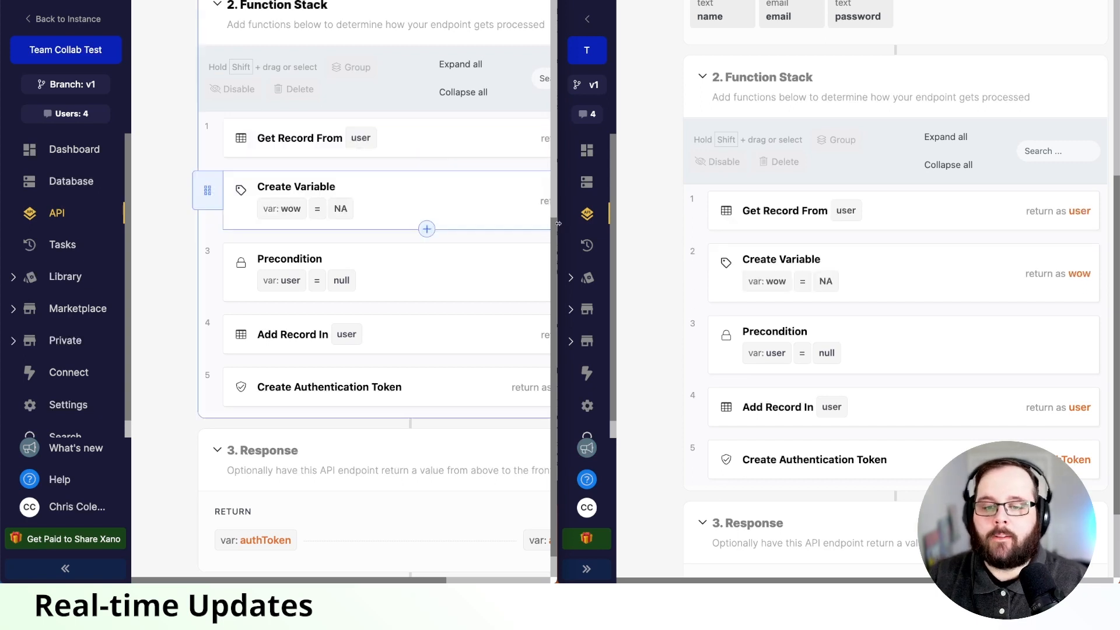
{"action": "mouse_move", "coordinate": [713, 267]}
{"action": "left_mouse_down"}
{"action": "mouse_move", "coordinate": [779, 492]}
{"action": "mouse_move", "coordinate": [754, 394]}
{"action": "left_mouse_up"}
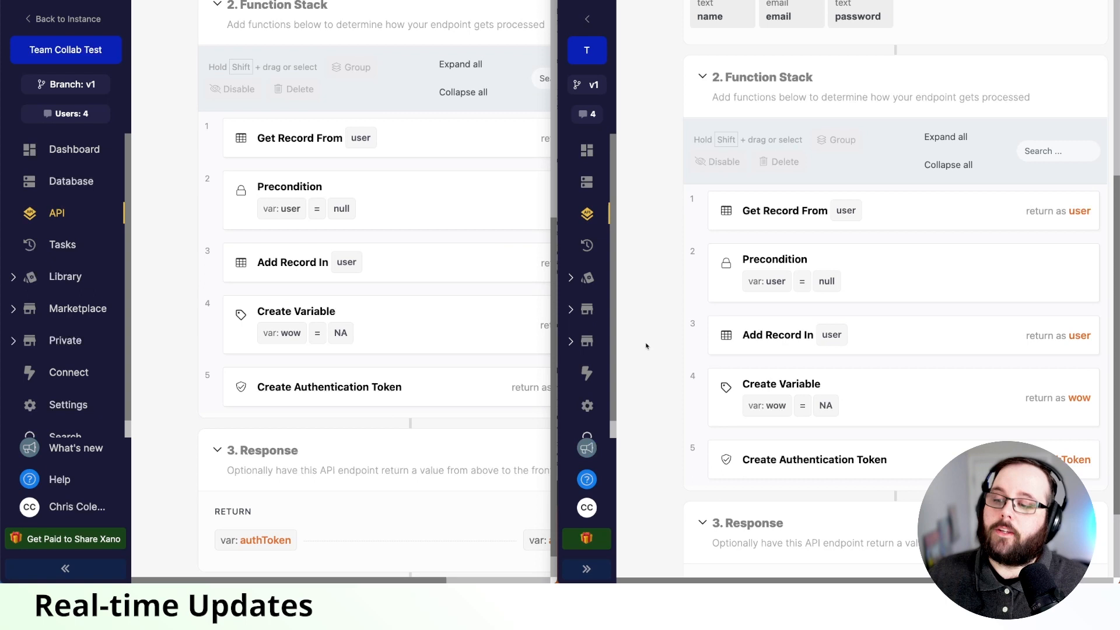
{"action": "scroll", "coordinate": [646, 344], "scroll_direction": "up", "scroll_amount": 3}
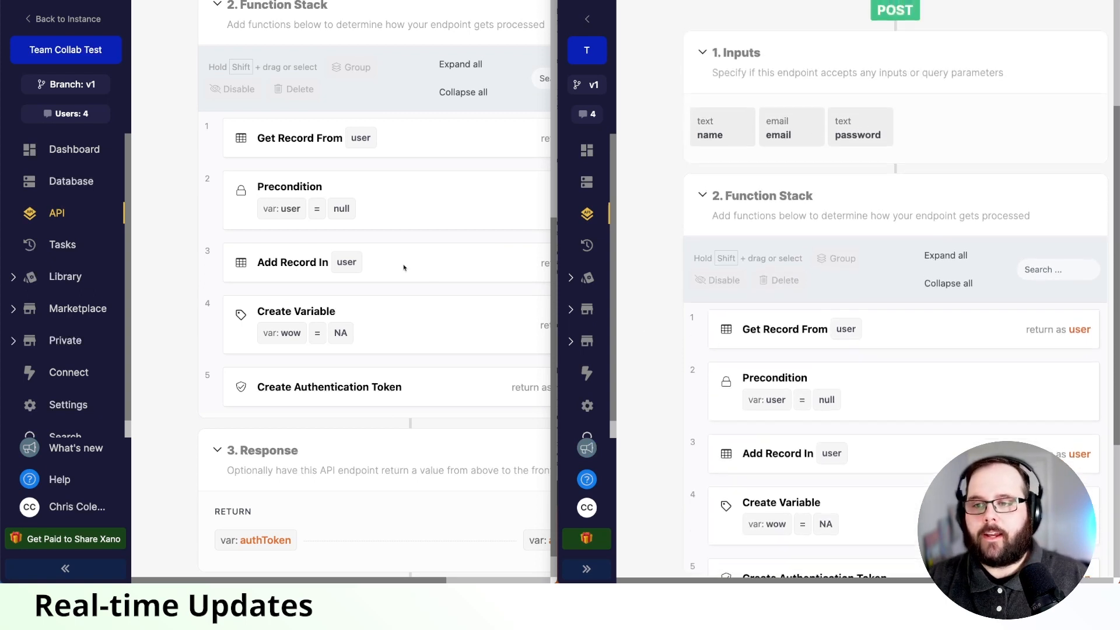
{"action": "scroll", "coordinate": [404, 265], "scroll_direction": "up", "scroll_amount": 3}
{"action": "scroll", "coordinate": [404, 265], "scroll_direction": "up", "scroll_amount": 3}
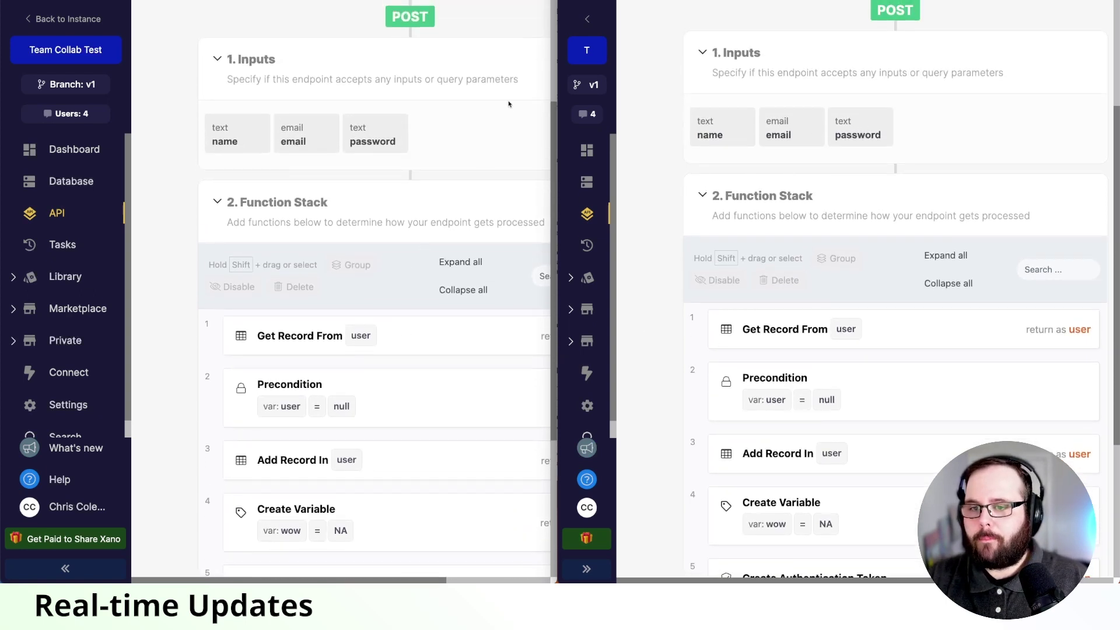
{"action": "scroll", "coordinate": [509, 114], "scroll_direction": "left", "scroll_amount": 1}
Add a text input named updates to the /auth/signup endpoint.
{"action": "left_click", "coordinate": [465, 47]}
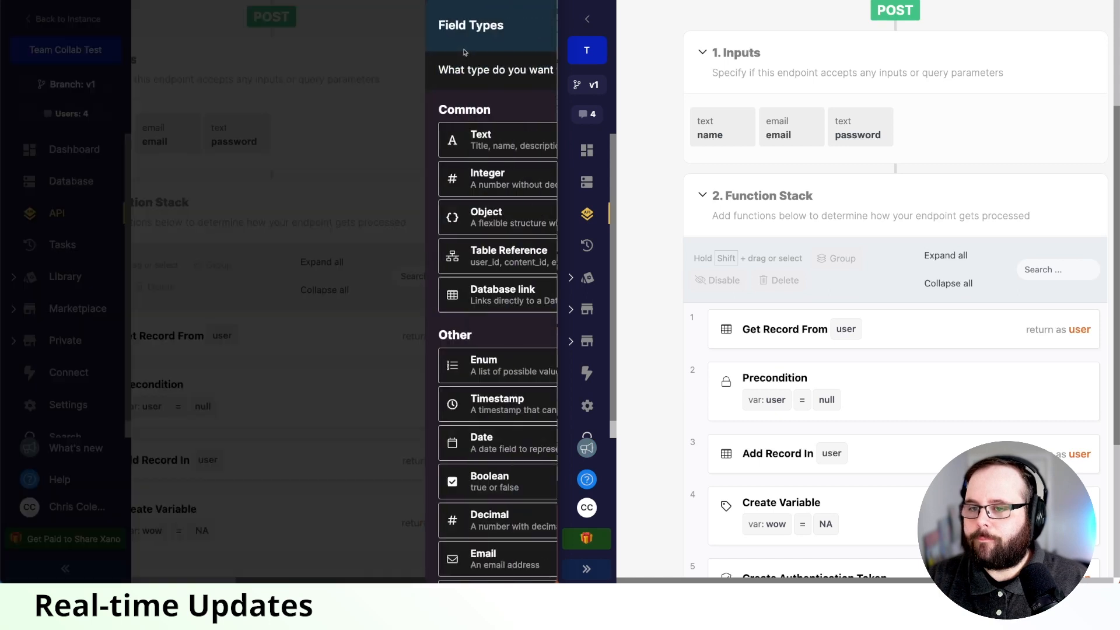
{"action": "left_click", "coordinate": [356, 140]}
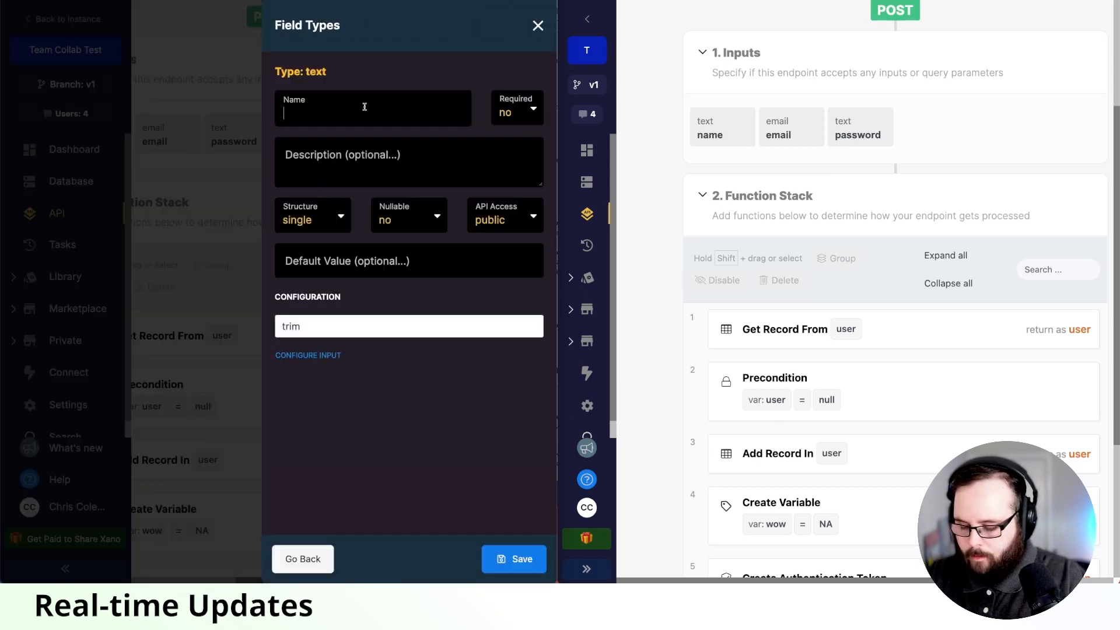
{"action": "type", "text": "updates"}
{"action": "key", "text": "Return"}
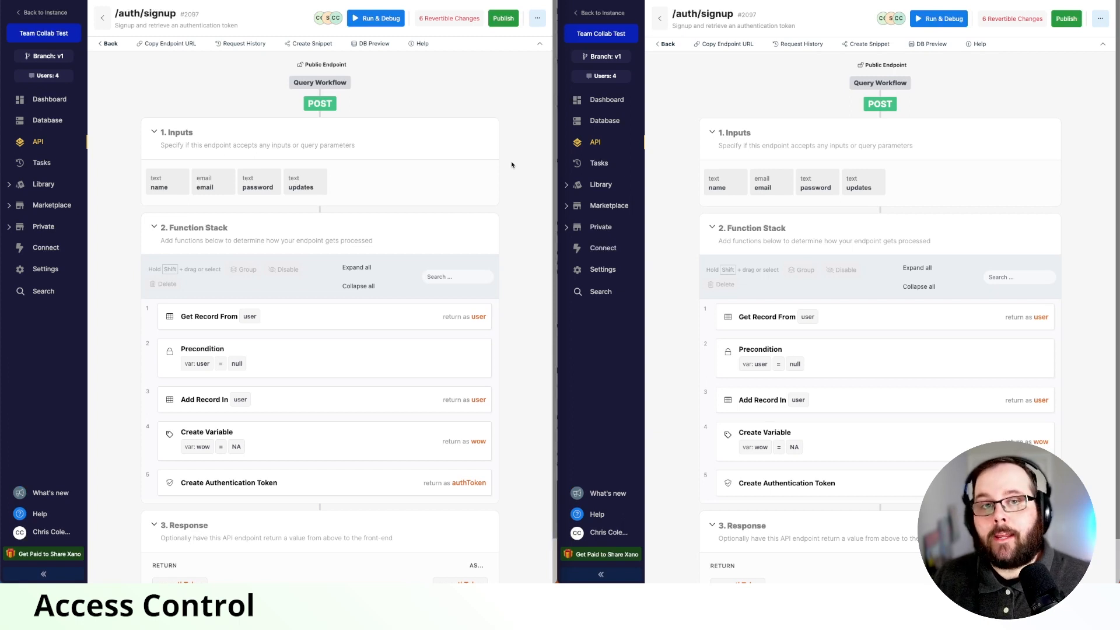
Request and grant the second user edit access to Get Record From, then edit it there.
{"action": "left_click", "coordinate": [291, 320]}
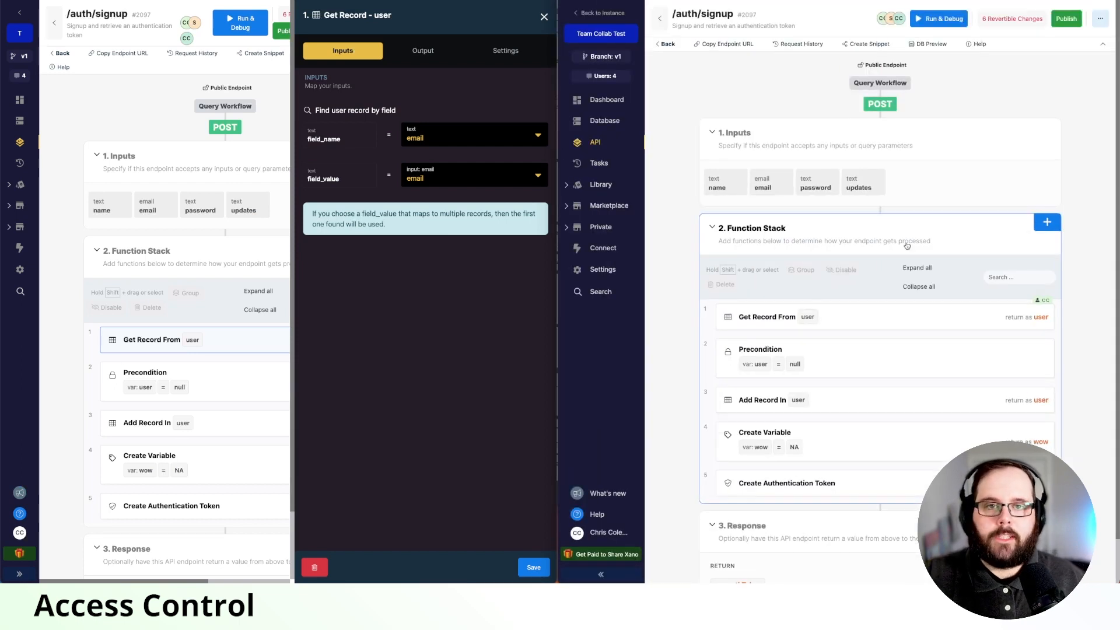
{"action": "left_click", "coordinate": [851, 317]}
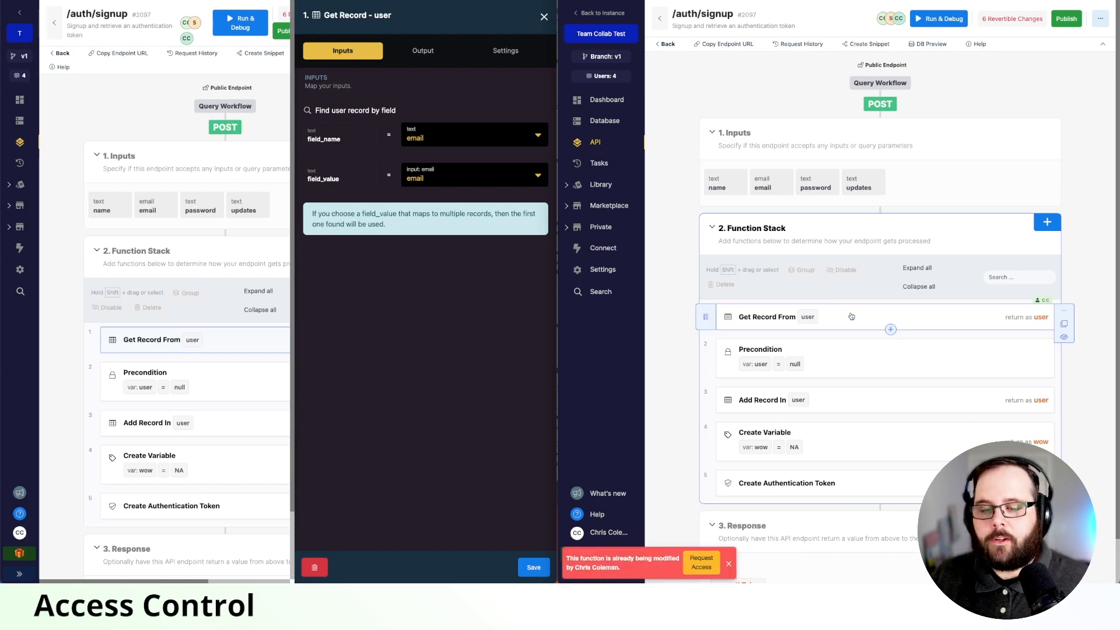
{"action": "left_click", "coordinate": [705, 568]}
{"action": "mouse_move", "coordinate": [884, 318]}
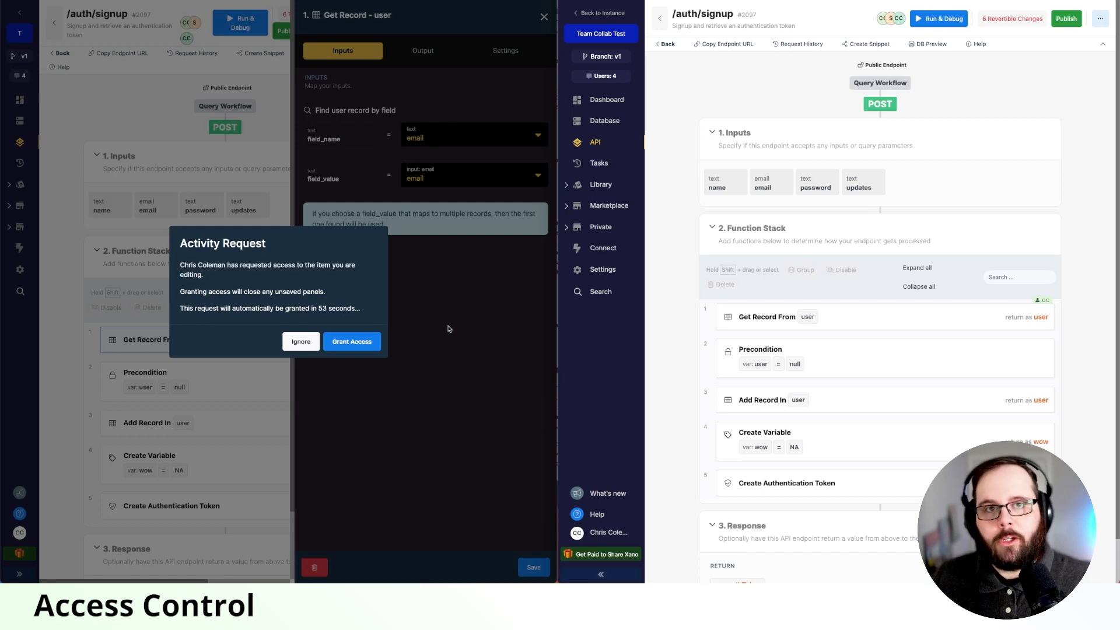
{"action": "left_click", "coordinate": [351, 341]}
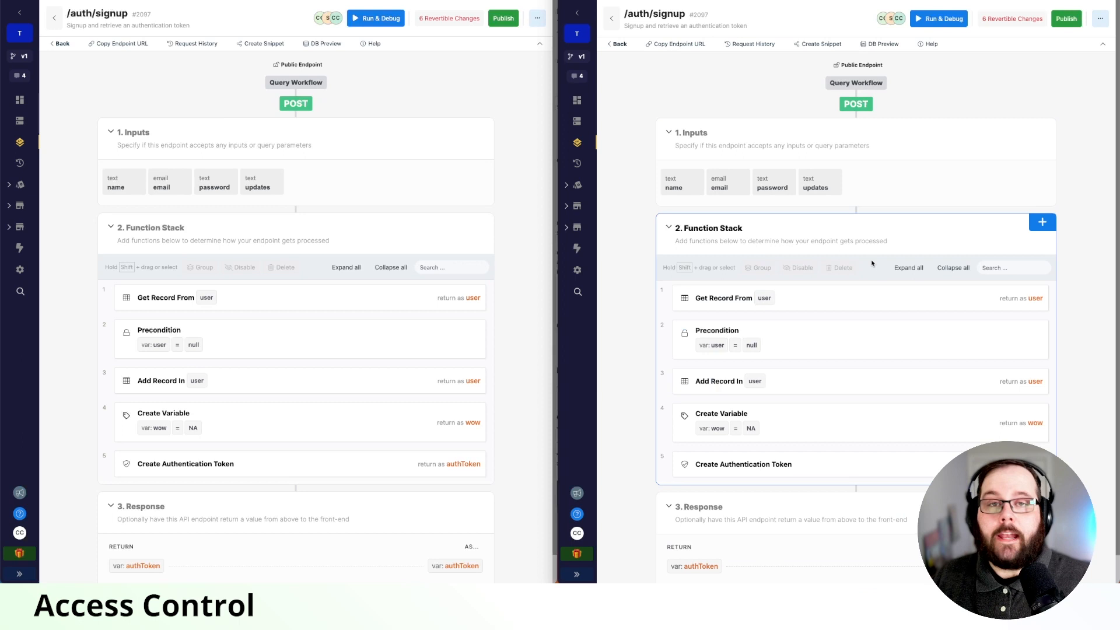
{"action": "left_click", "coordinate": [858, 298]}
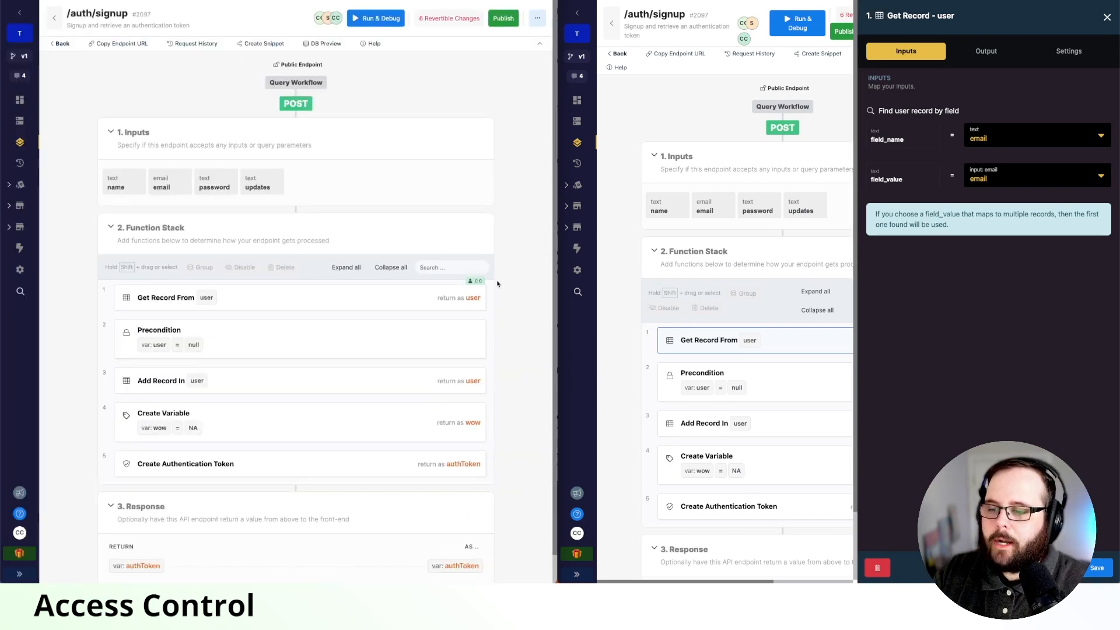
Request and grant edit access back to the first user and reopen Get Record From.
{"action": "left_click", "coordinate": [368, 298]}
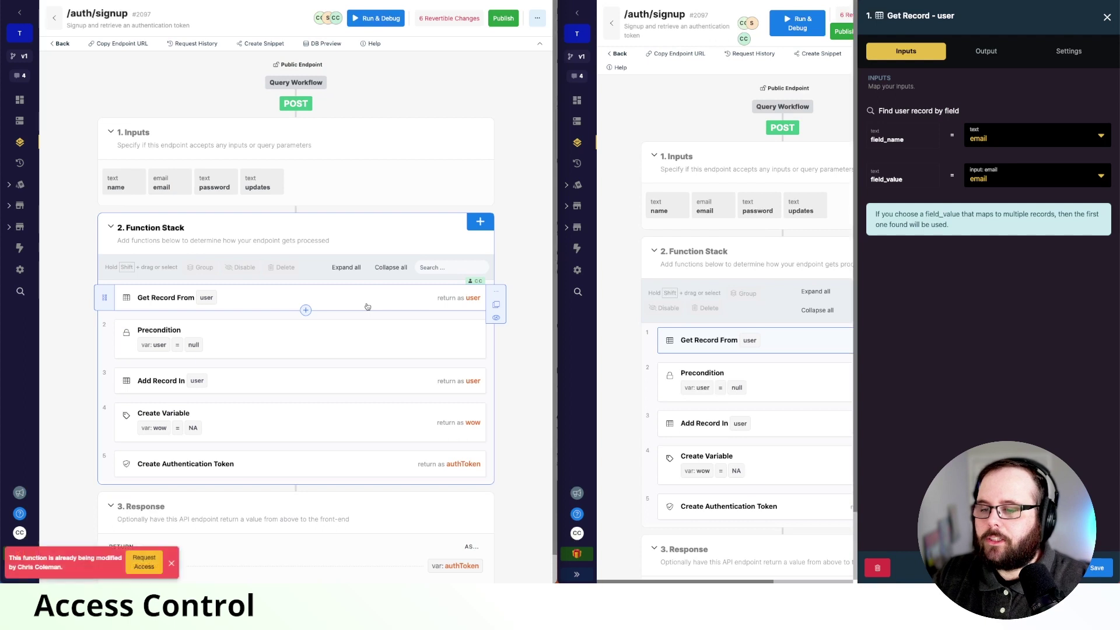
{"action": "left_click", "coordinate": [144, 565]}
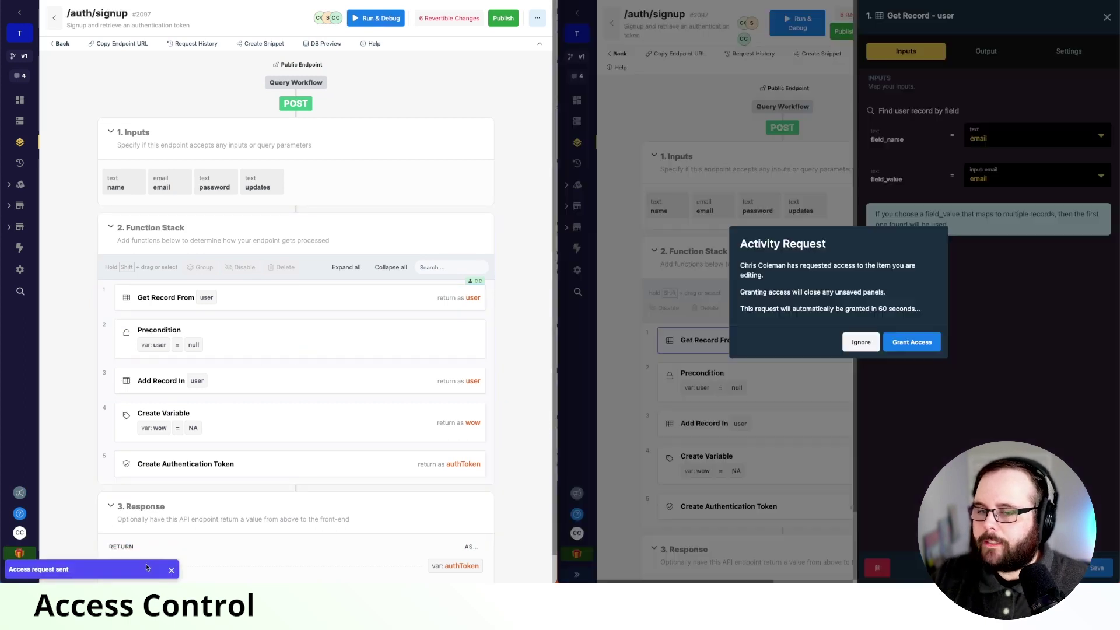
{"action": "left_click", "coordinate": [912, 342]}
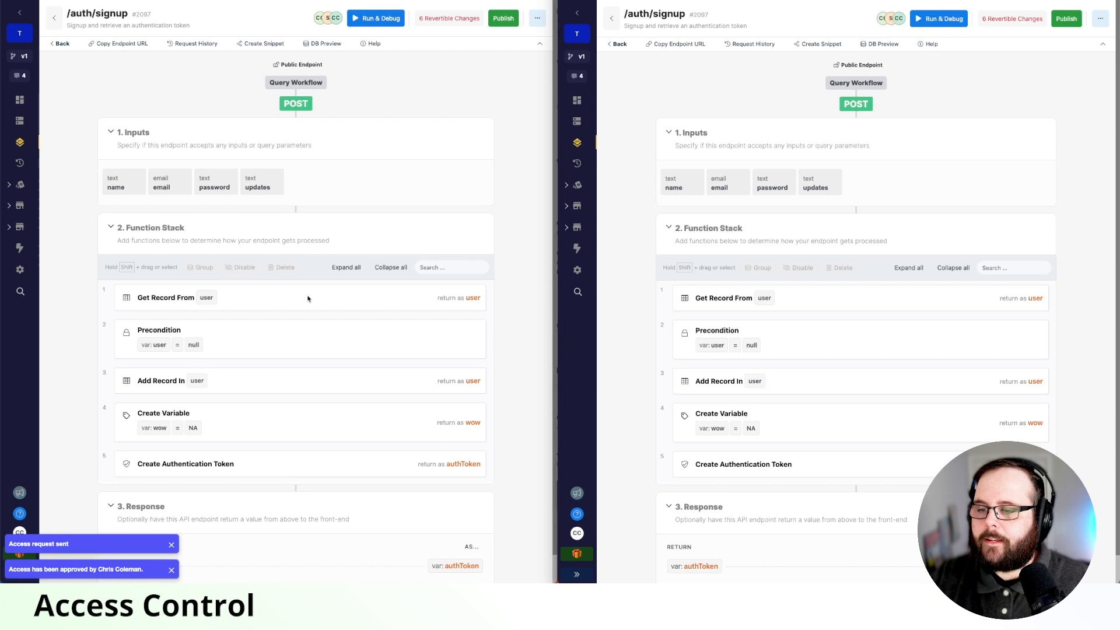
{"action": "left_click", "coordinate": [270, 299]}
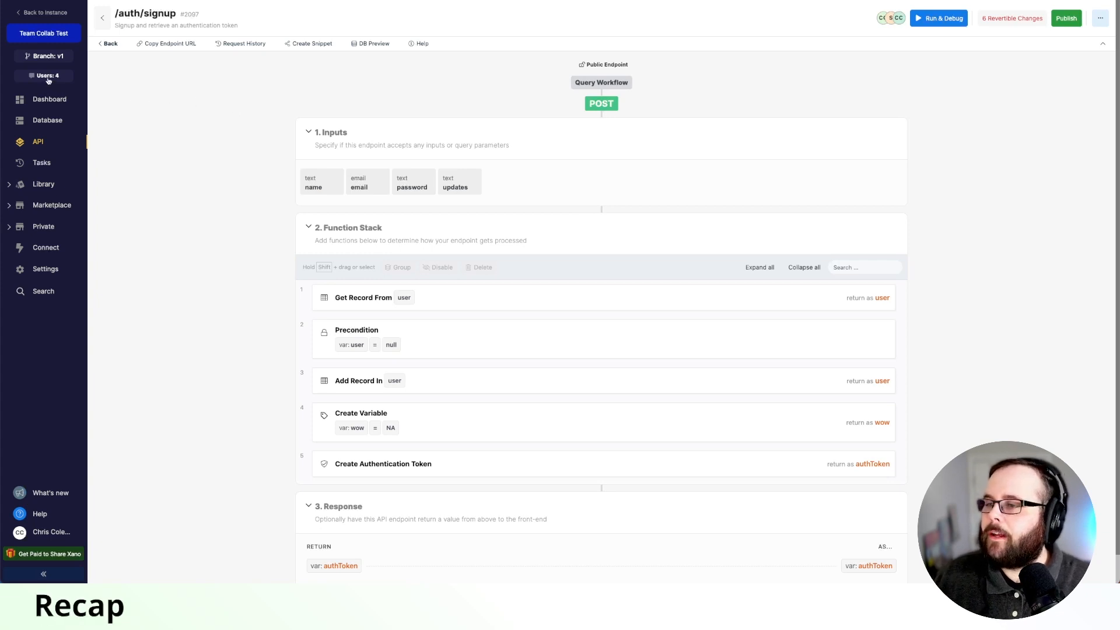
Review the collaboration overview from Users and from the presence avatar dropdown.
{"action": "left_click", "coordinate": [48, 76]}
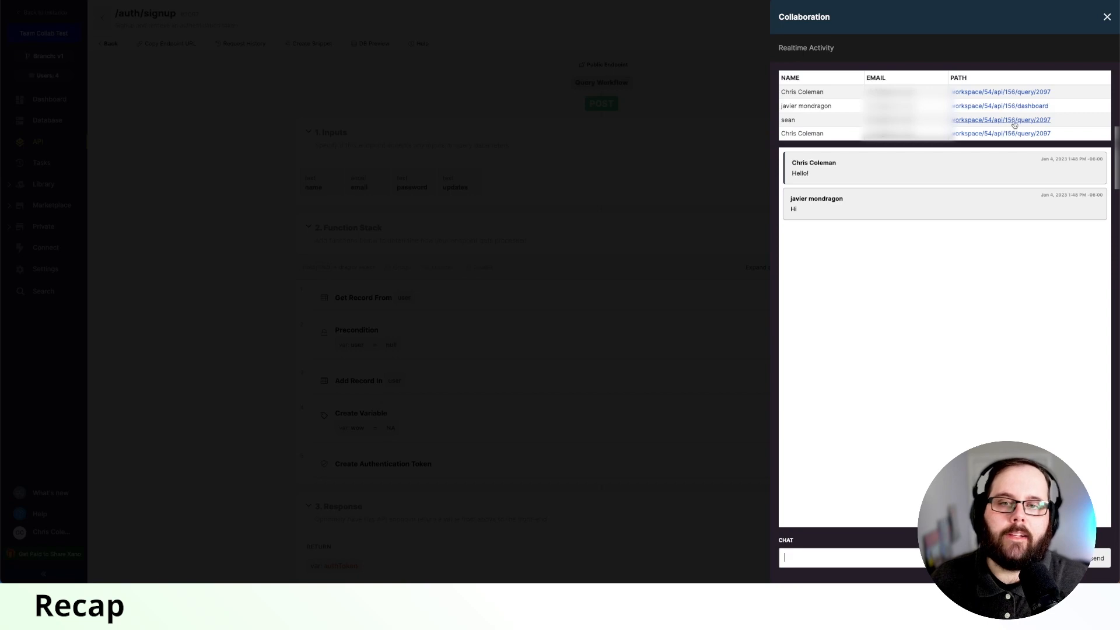
{"action": "left_click", "coordinate": [757, 131]}
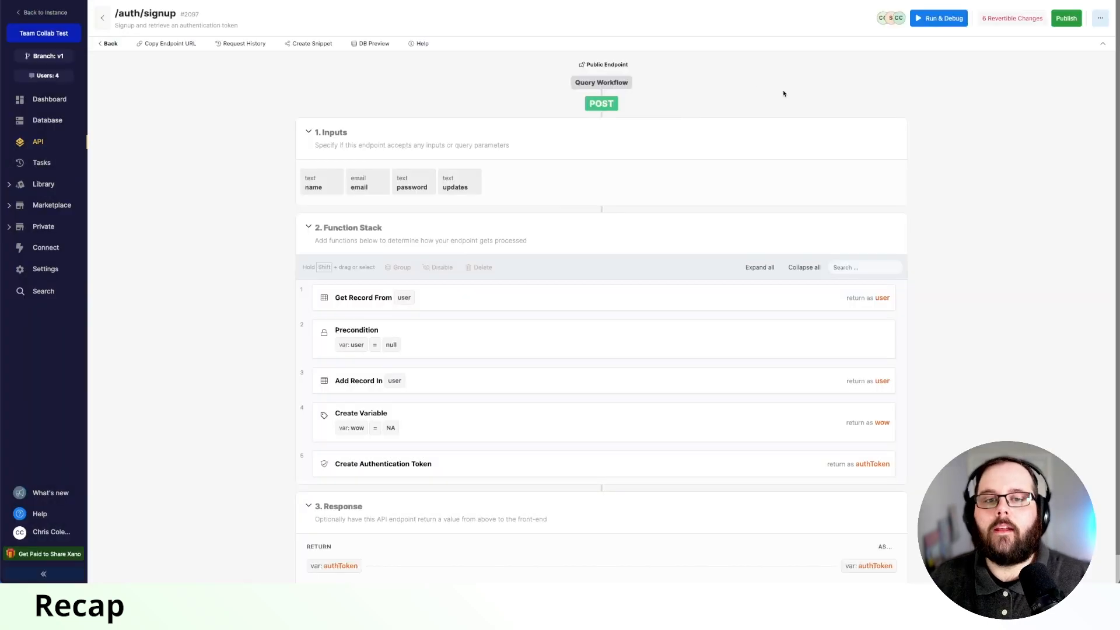
{"action": "left_click", "coordinate": [890, 20]}
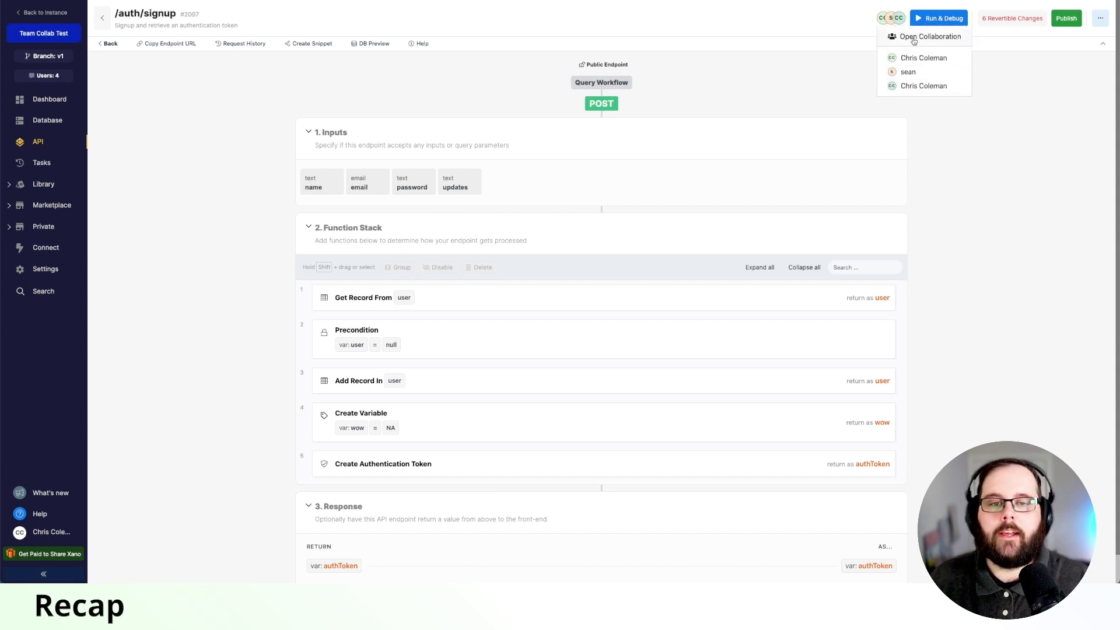
{"action": "left_click", "coordinate": [914, 40]}
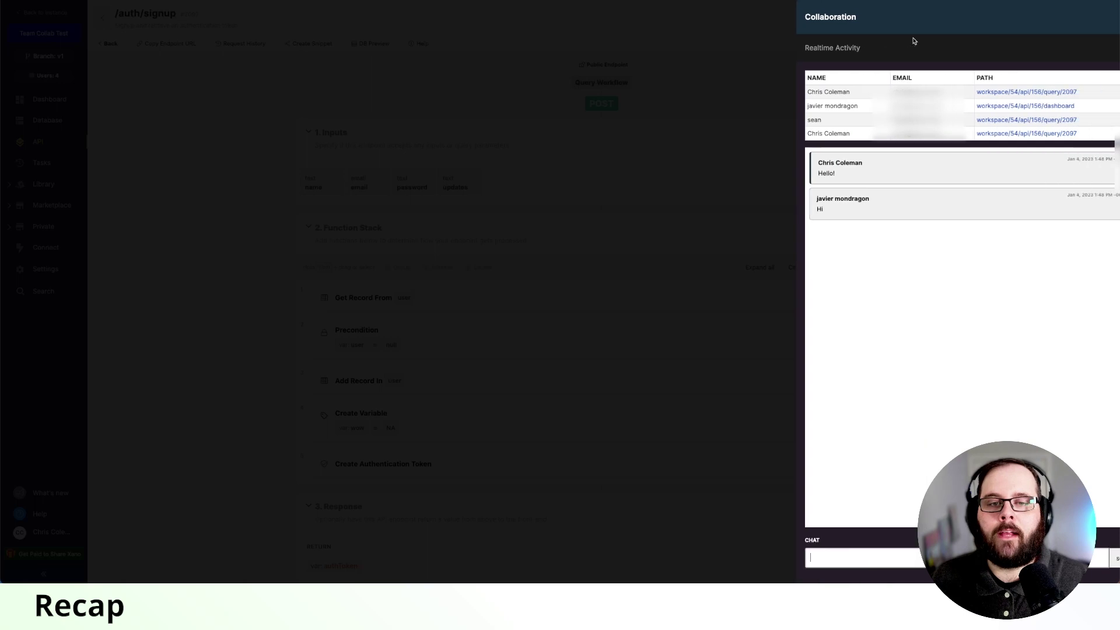
{"action": "left_click", "coordinate": [721, 80]}
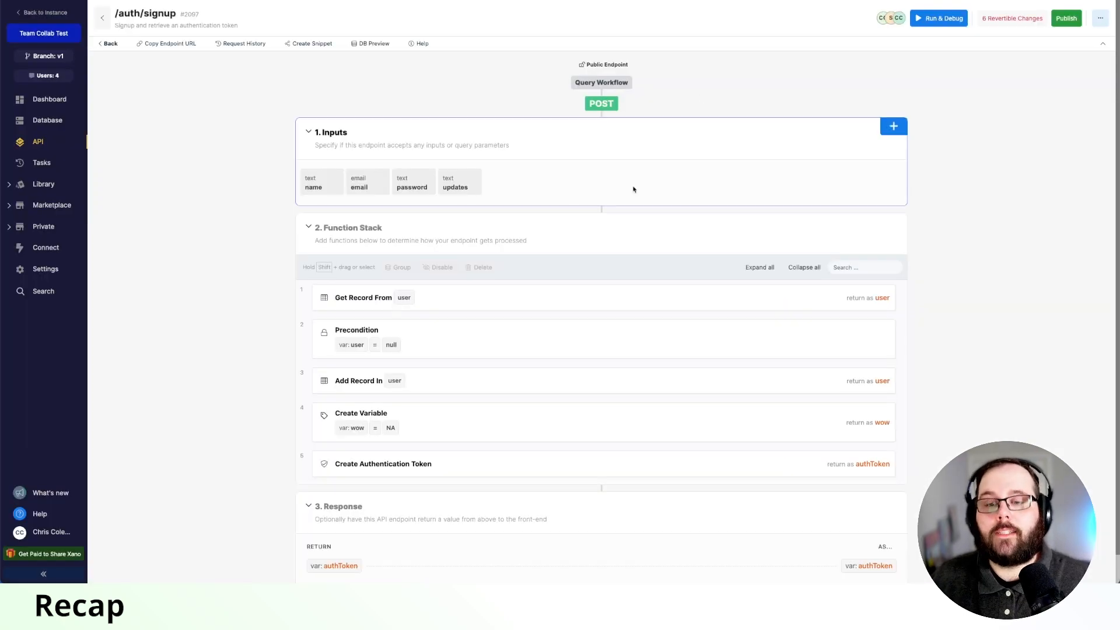
Request edit access to Get Record From as second user and approve it.
{"action": "left_click", "coordinate": [652, 306]}
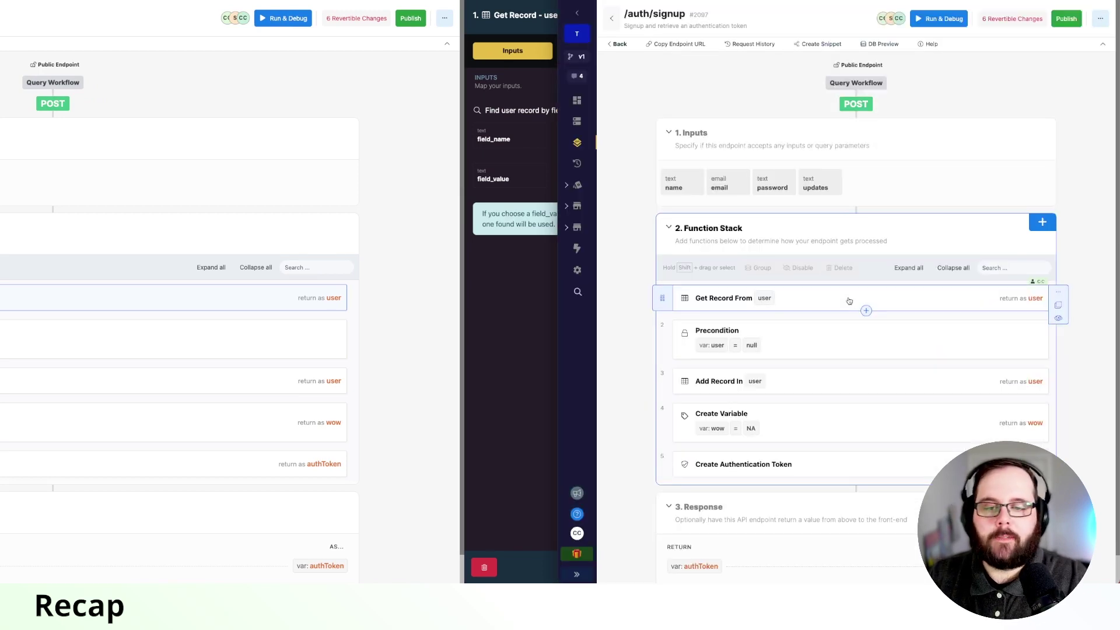
{"action": "left_click", "coordinate": [849, 301]}
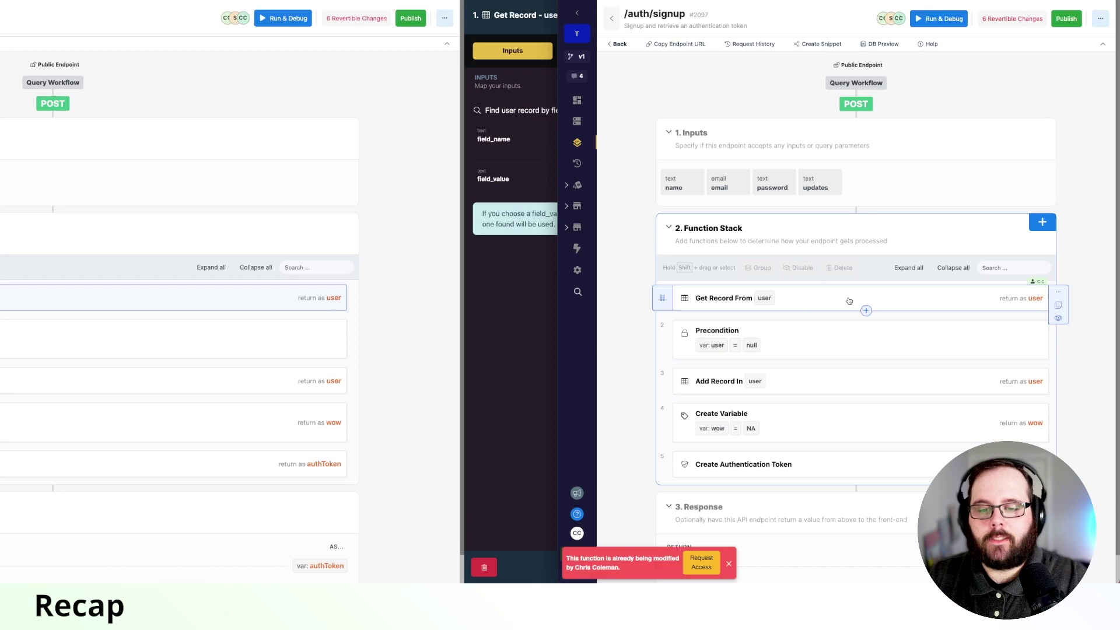
{"action": "left_click", "coordinate": [702, 565]}
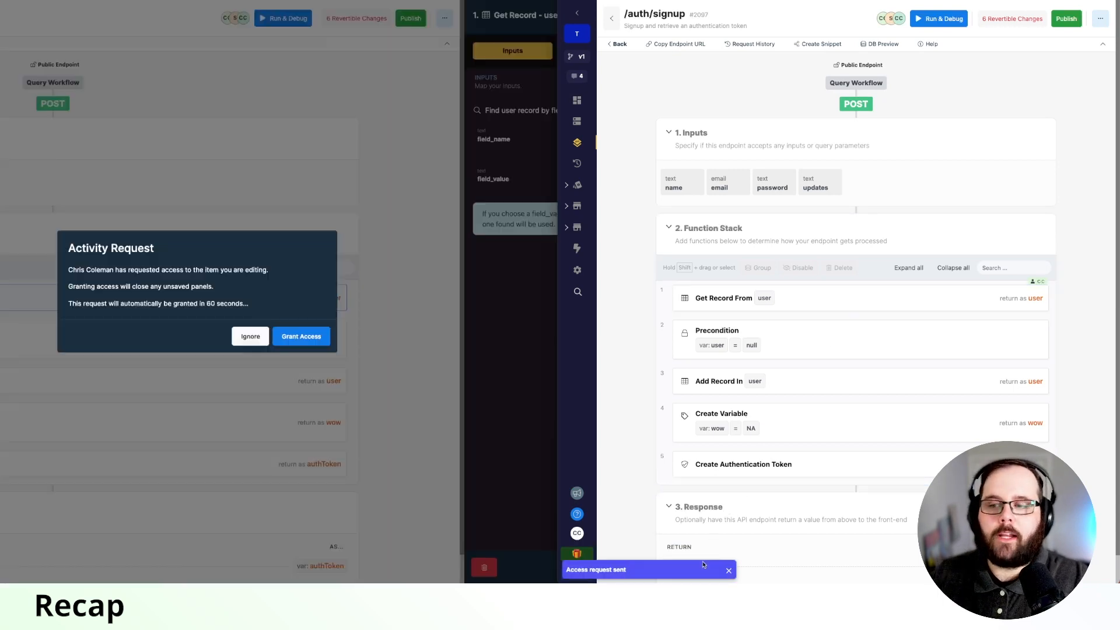
{"action": "left_click", "coordinate": [301, 336]}
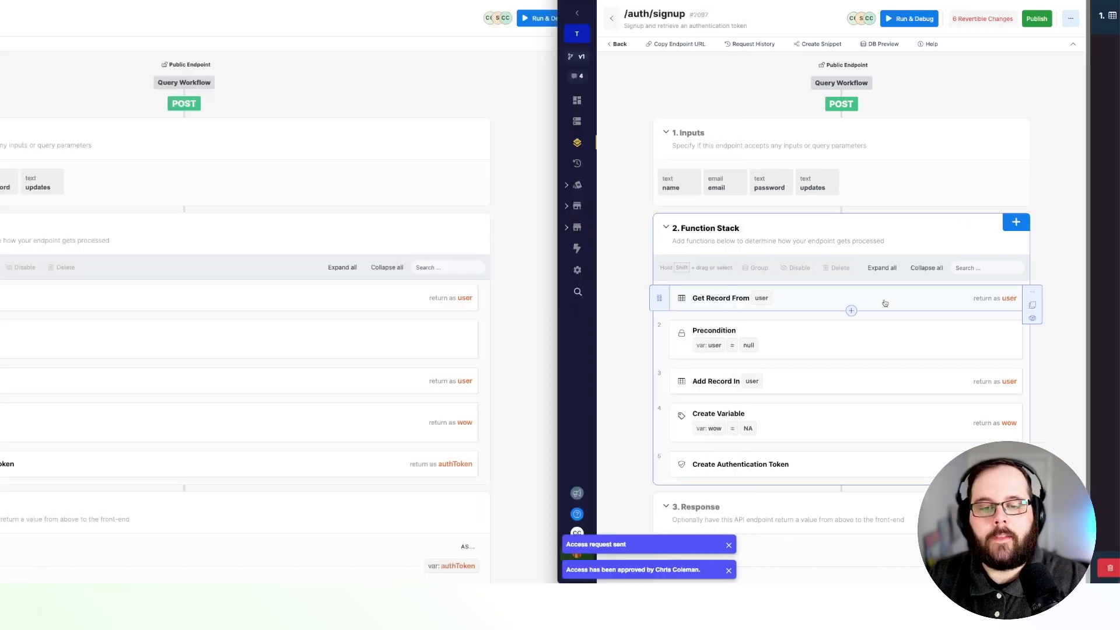